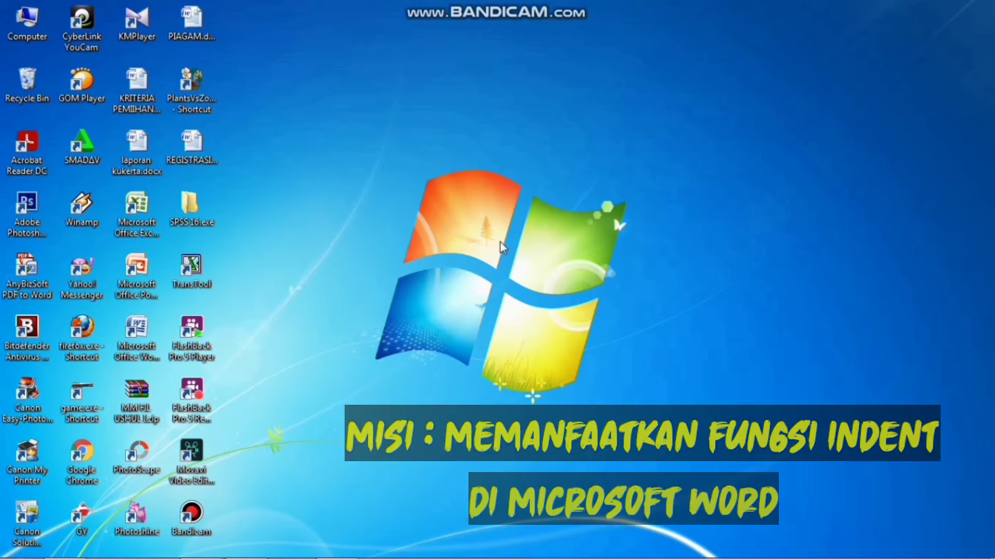
Step: Switch to the open Document1 in Microsoft Word
mouse_move(246, 554)
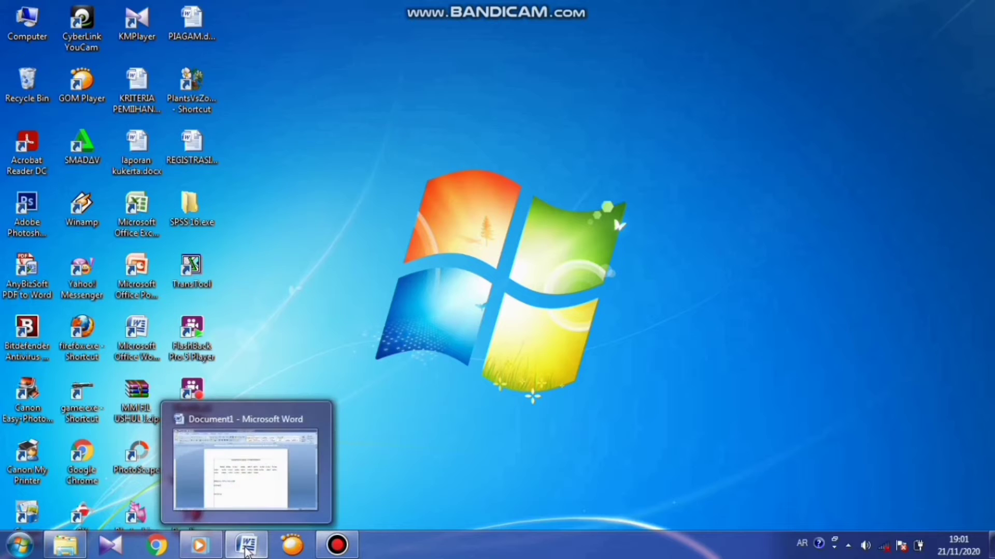
click(261, 498)
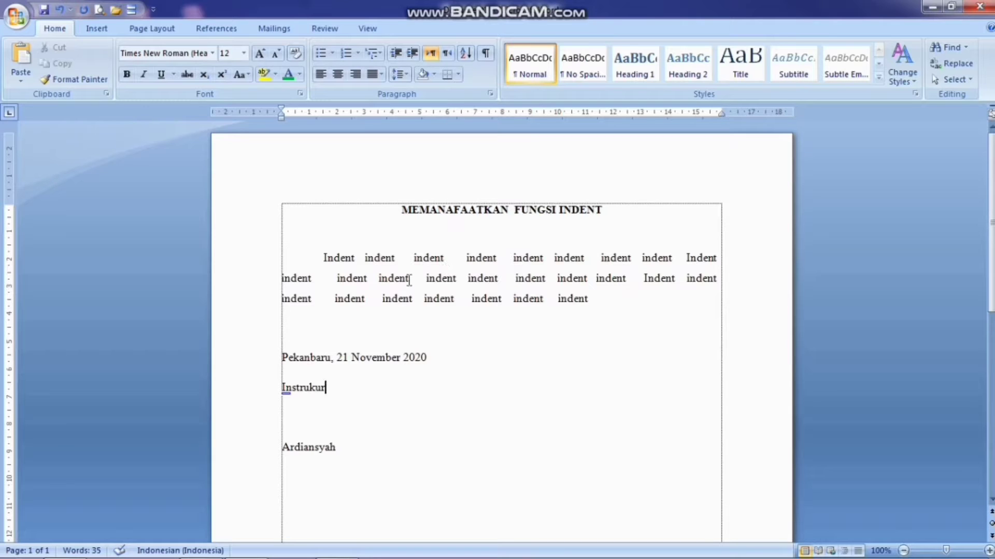
Step: Remove the first-line indent from the body paragraph below the title
click(410, 281)
click(399, 259)
click(350, 258)
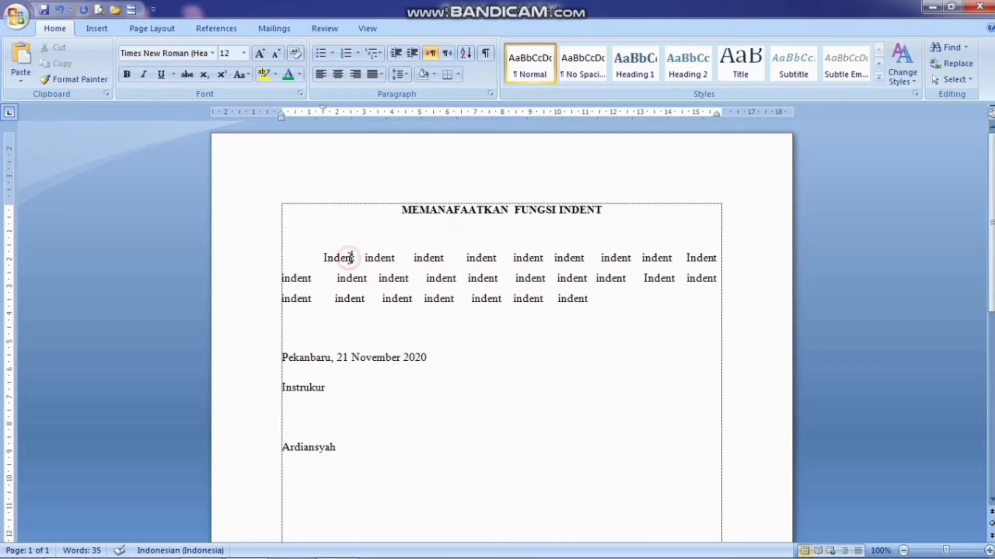
click(318, 257)
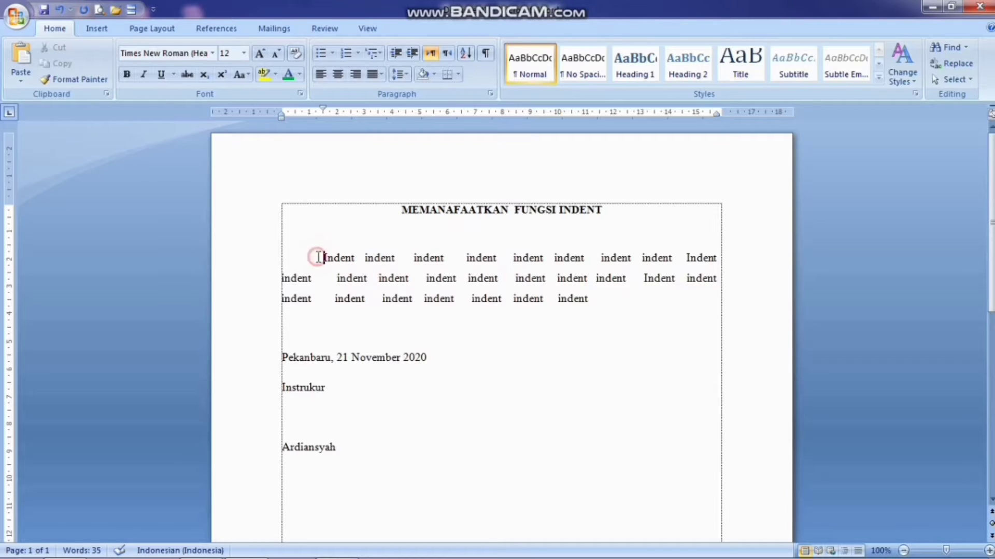
click(415, 279)
click(321, 258)
key(BackSpace)
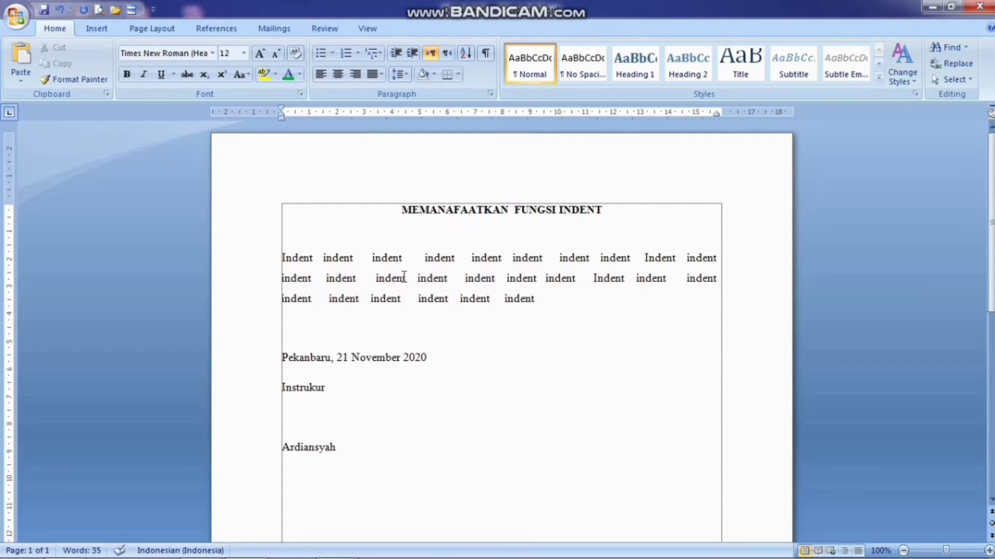
Step: Shift the body paragraph's first-line indent to about 3.75 cm and settle it at 1.5 cm
click(407, 278)
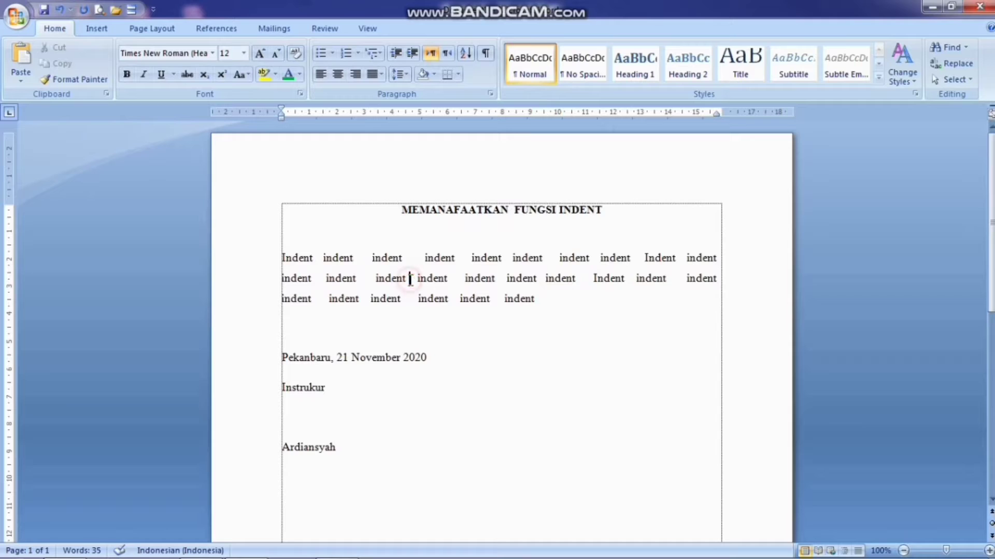
click(548, 303)
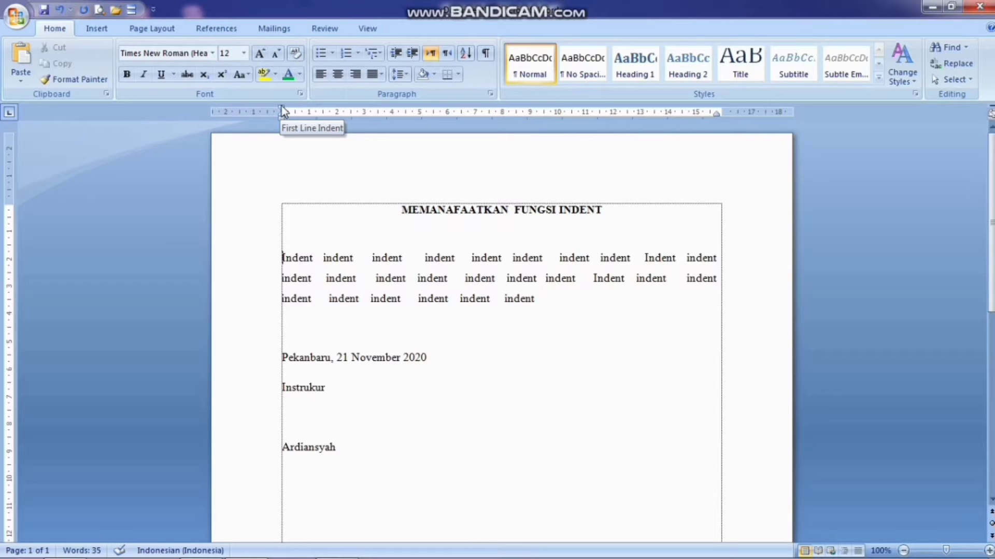
drag(283, 112, 385, 114)
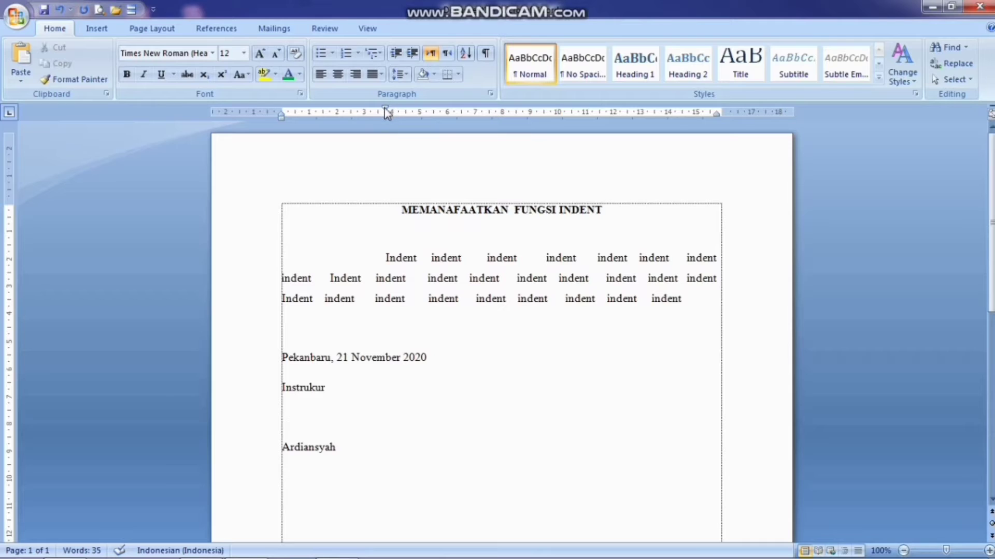
mouse_move(386, 111)
mouse_down()
mouse_move(309, 111)
mouse_move(322, 108)
mouse_up()
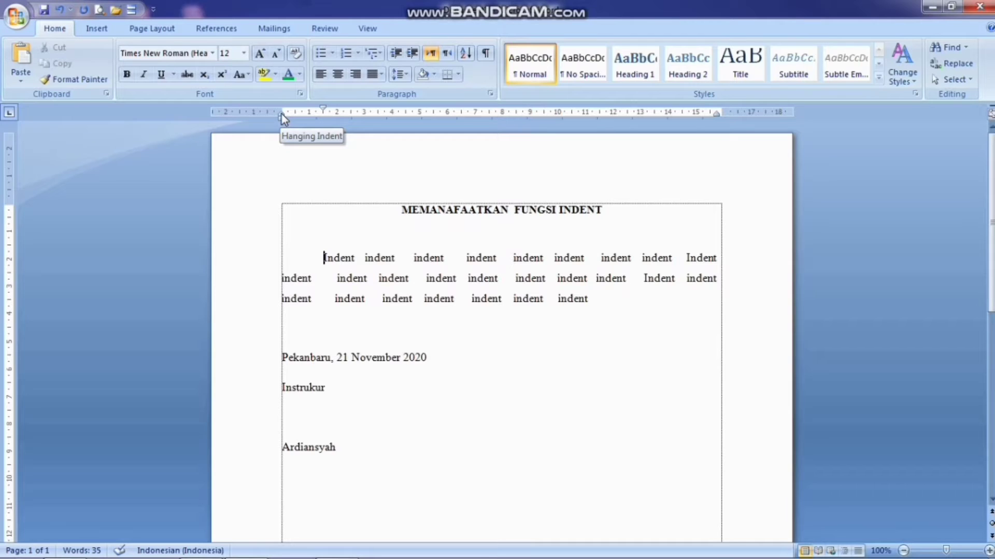
Step: Try the body paragraph's hanging indent at about 5.25 cm and 3.5 cm, and return it to 0 cm
drag(281, 115, 424, 123)
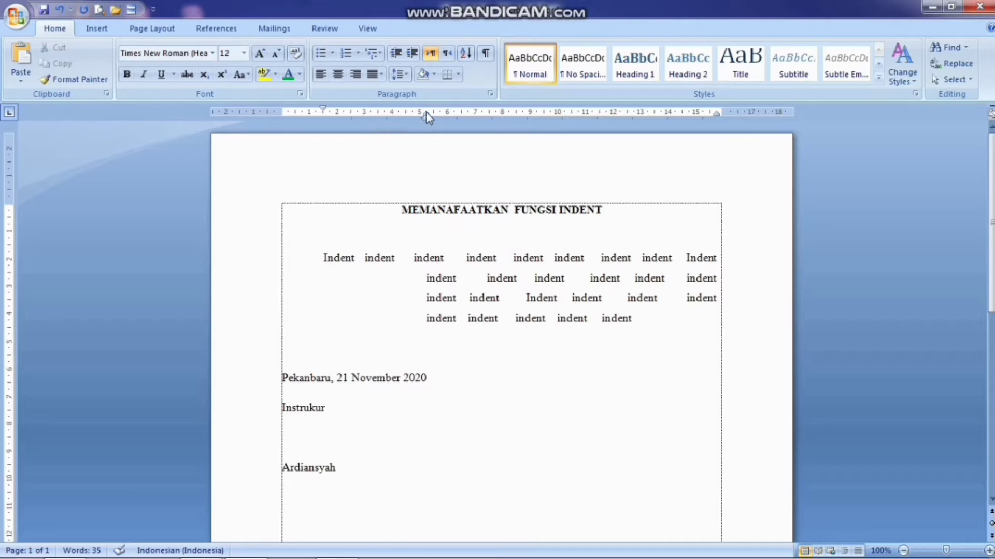
mouse_move(426, 113)
mouse_down()
mouse_move(374, 115)
mouse_move(432, 136)
mouse_move(379, 131)
mouse_up()
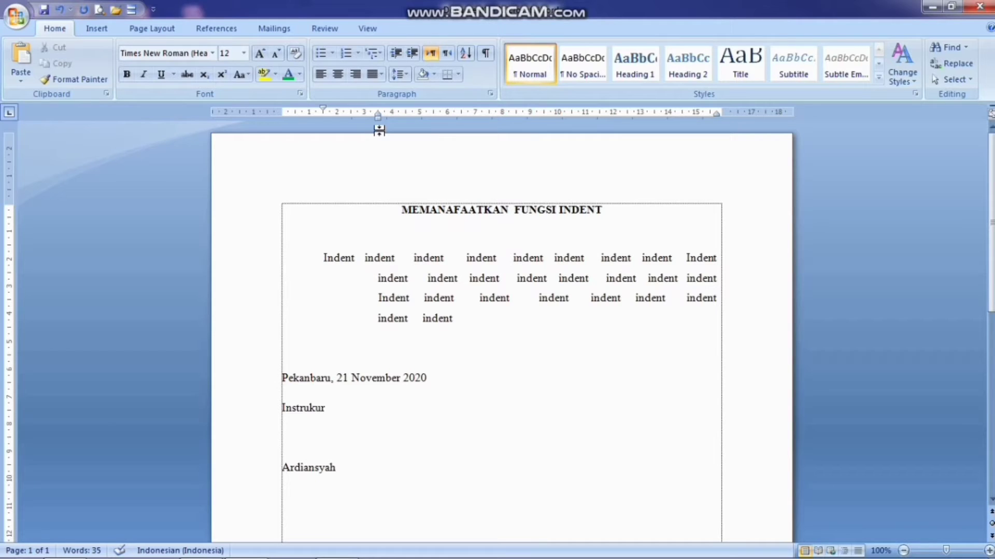
mouse_move(378, 115)
mouse_down()
mouse_move(551, 126)
mouse_move(531, 117)
mouse_move(436, 126)
mouse_move(364, 116)
mouse_move(275, 124)
mouse_move(284, 125)
mouse_up()
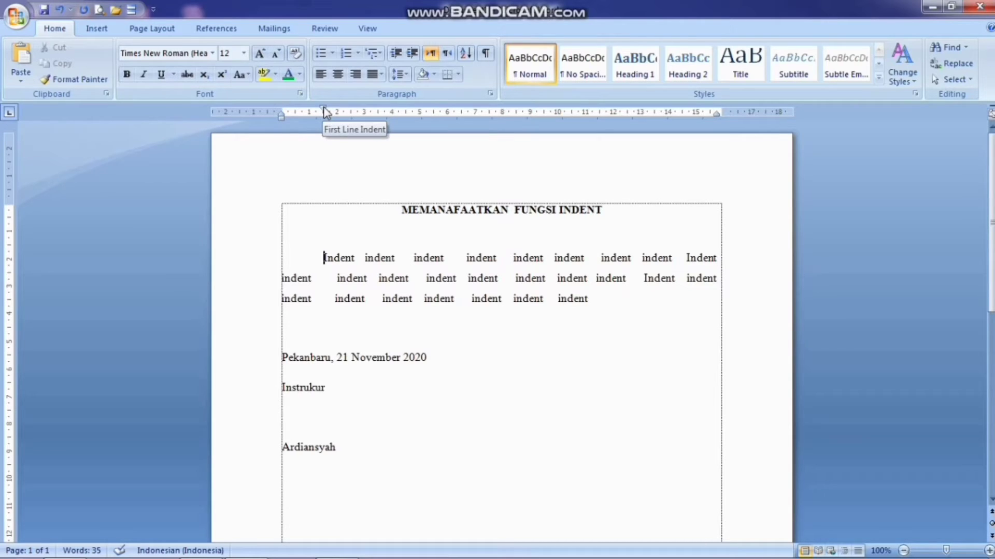
mouse_move(324, 111)
mouse_down()
mouse_move(310, 112)
mouse_move(324, 110)
mouse_up()
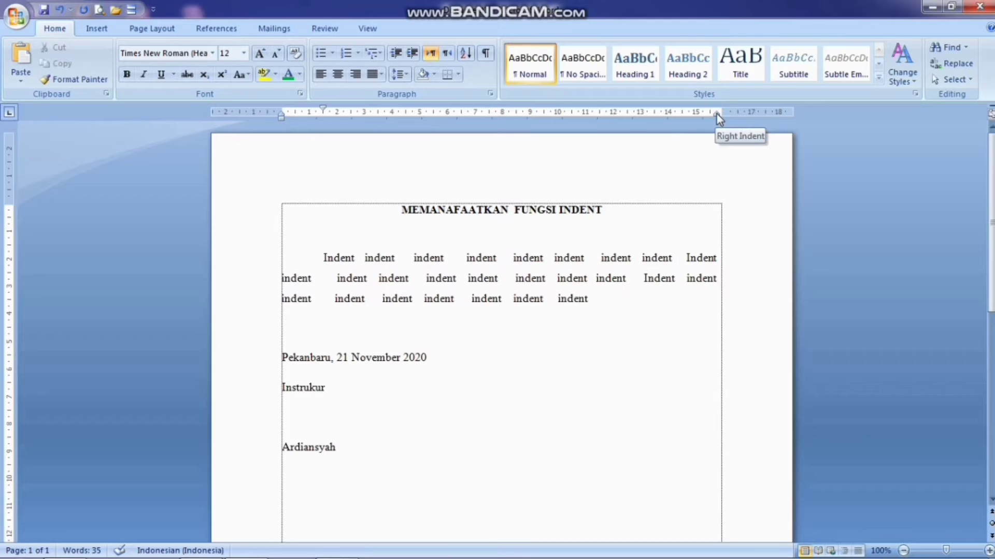
Step: Try the body paragraph's right indent at about 12.5 cm and 10.25 cm on the ruler, and return it to about 15.75 cm
drag(716, 113, 627, 119)
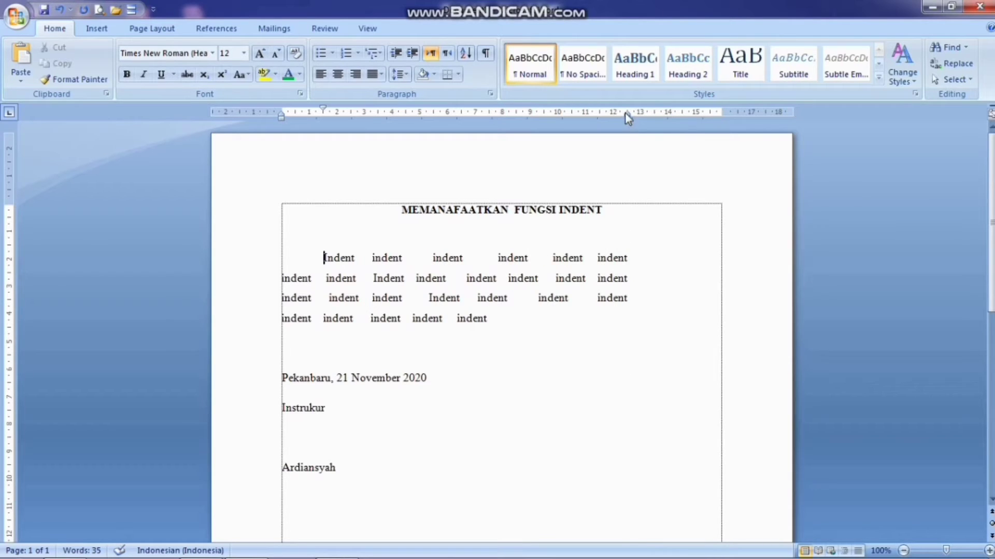
click(573, 114)
double_click(627, 114)
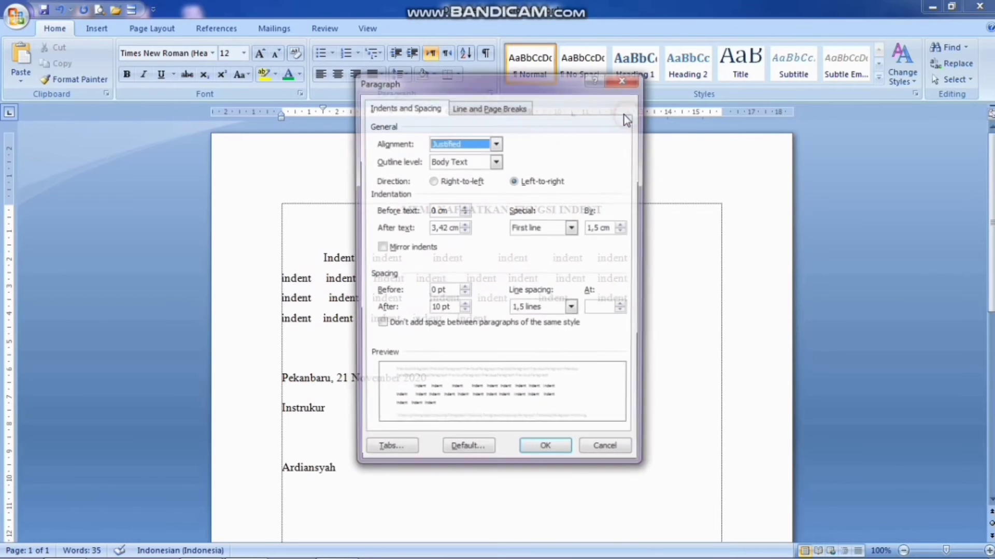
click(625, 80)
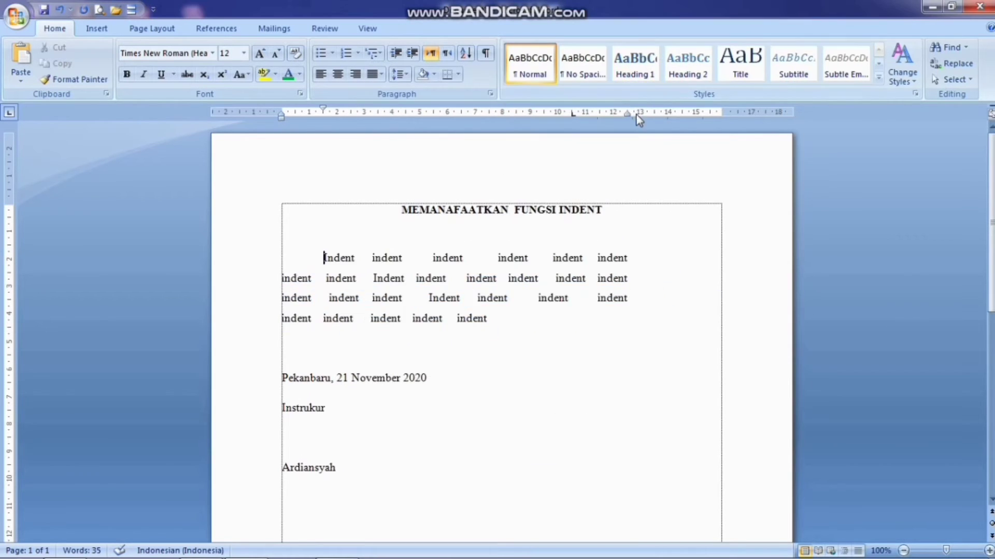
click(579, 113)
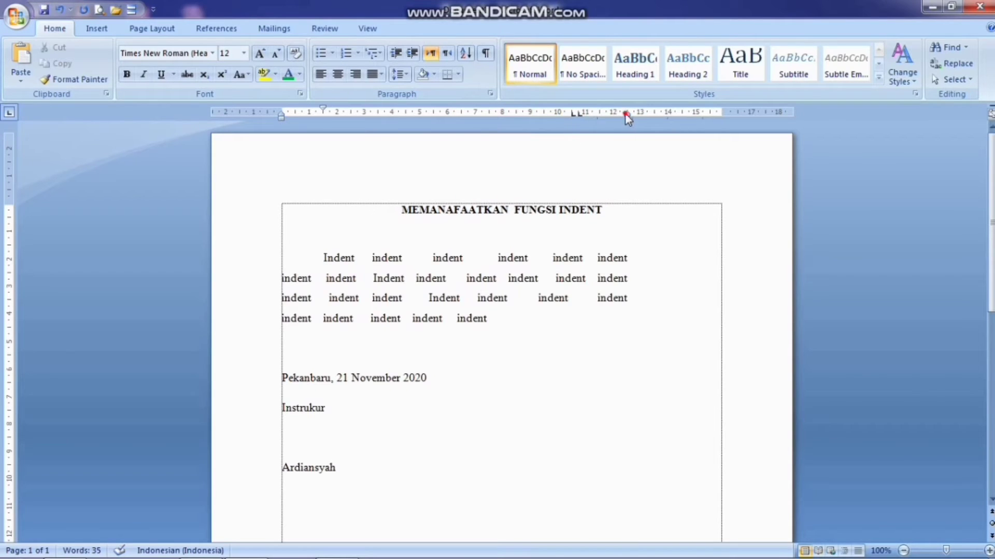
mouse_move(626, 113)
mouse_down()
mouse_move(568, 115)
mouse_move(635, 123)
mouse_up()
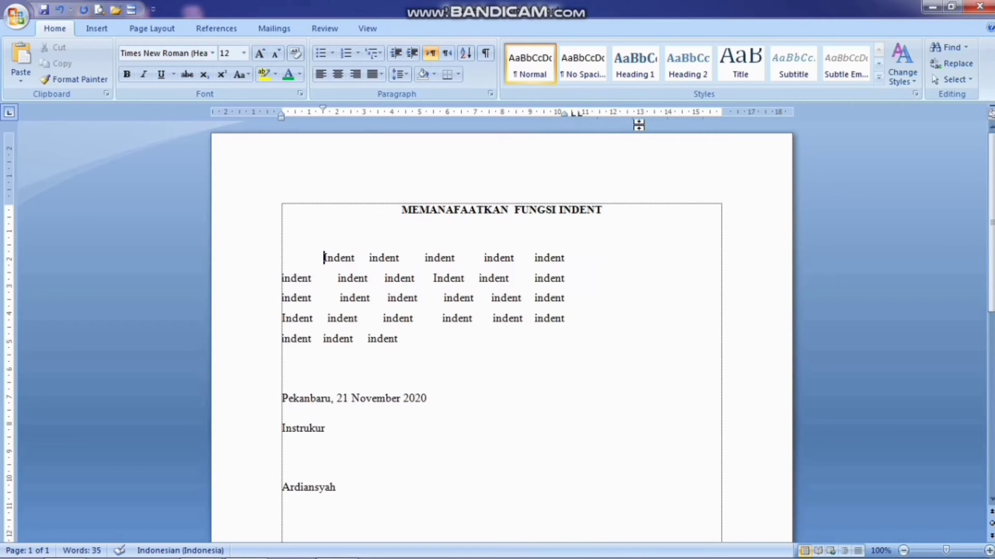
mouse_move(564, 114)
mouse_down()
mouse_move(732, 123)
mouse_move(720, 123)
mouse_up()
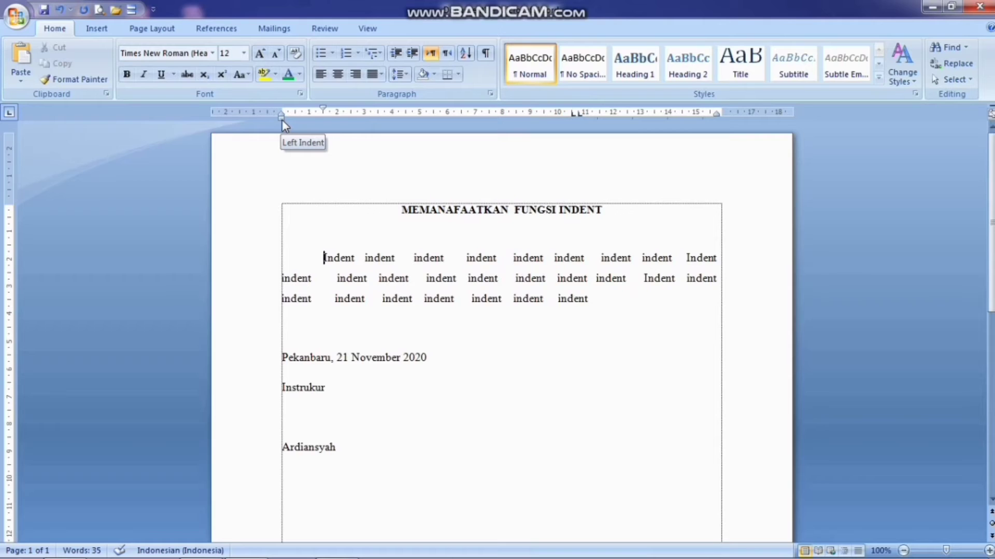
Step: Try the body paragraph's left indent at about 4.5 cm and 3.5 cm, and return it to 0 cm
drag(282, 120, 404, 123)
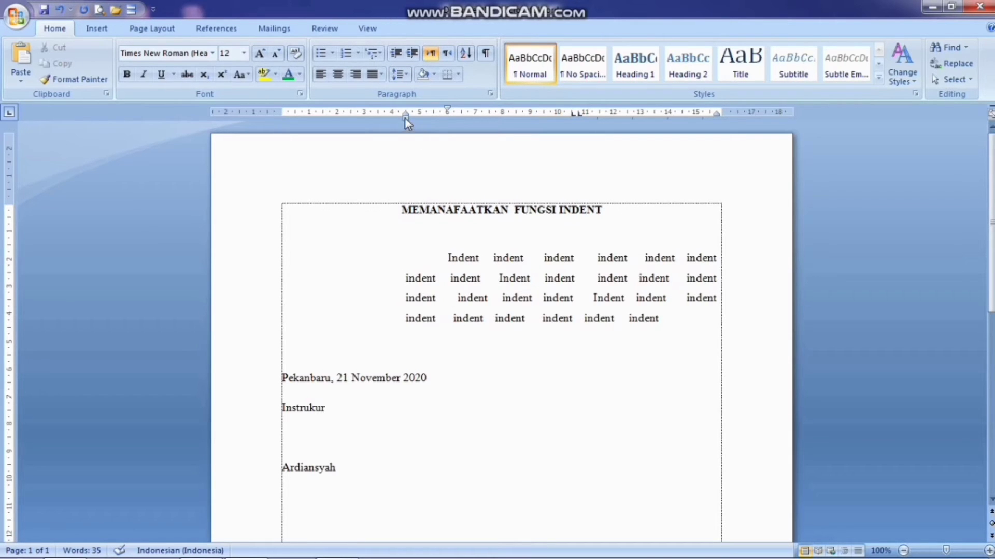
mouse_move(405, 118)
mouse_down()
mouse_move(502, 121)
mouse_move(375, 117)
mouse_up()
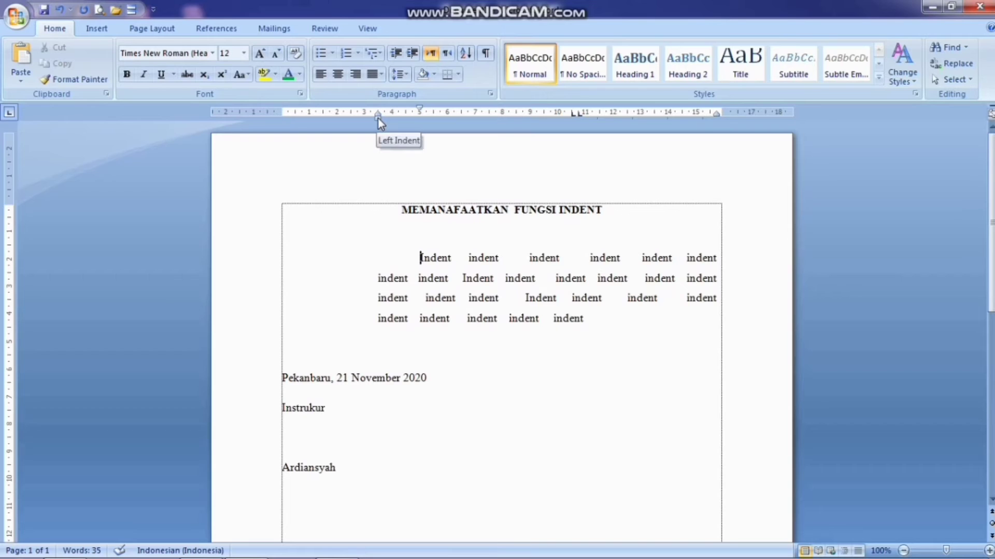
mouse_move(379, 119)
mouse_down()
mouse_move(267, 117)
mouse_move(281, 117)
mouse_up()
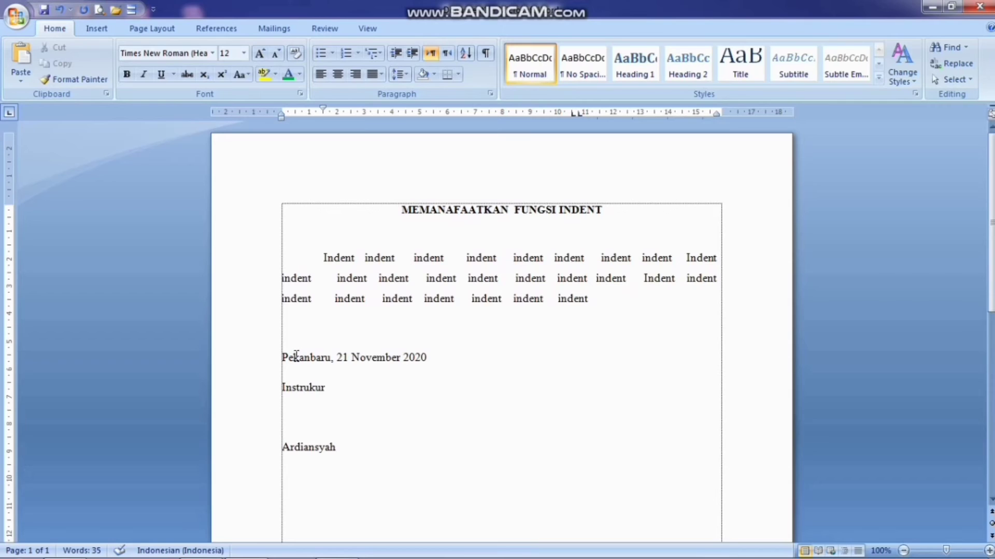
Step: Set the left indent of the whole signature block, from the place and date line to the name, to about 10.5 cm
drag(280, 356, 383, 461)
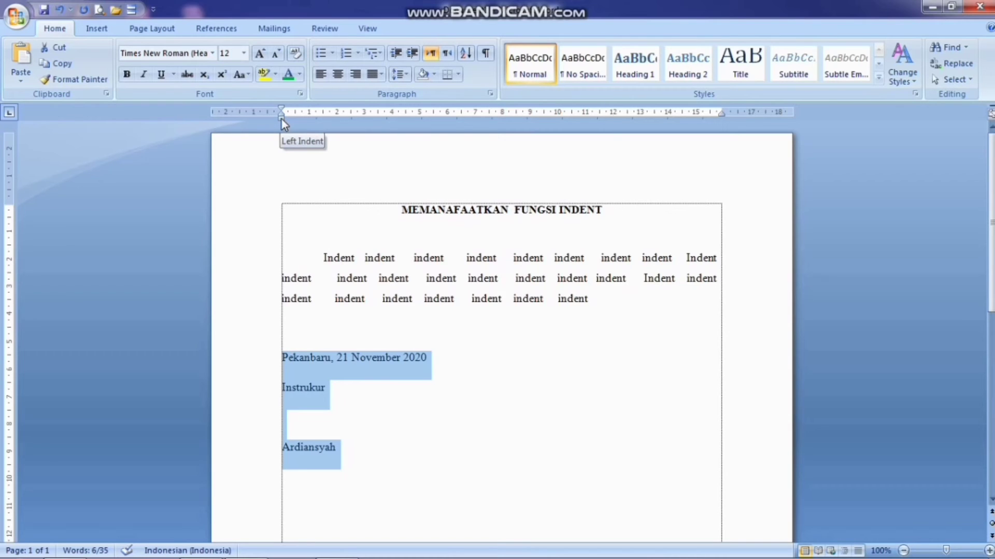
drag(281, 118, 557, 122)
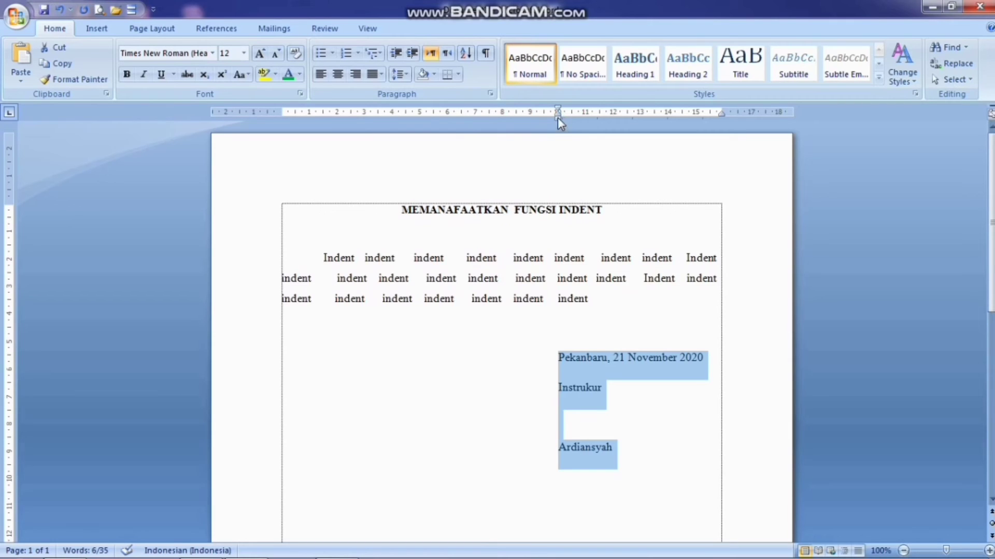
drag(557, 117, 571, 117)
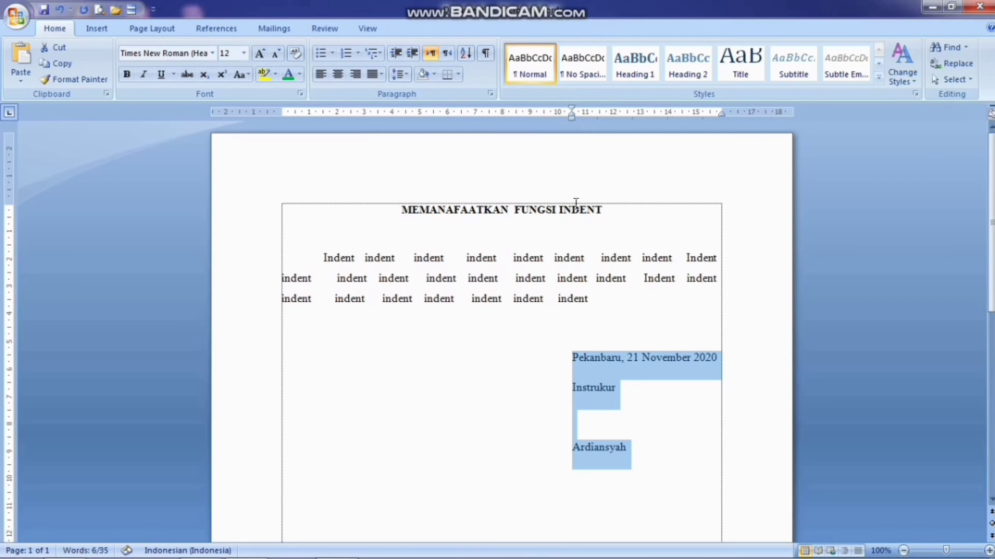
click(542, 380)
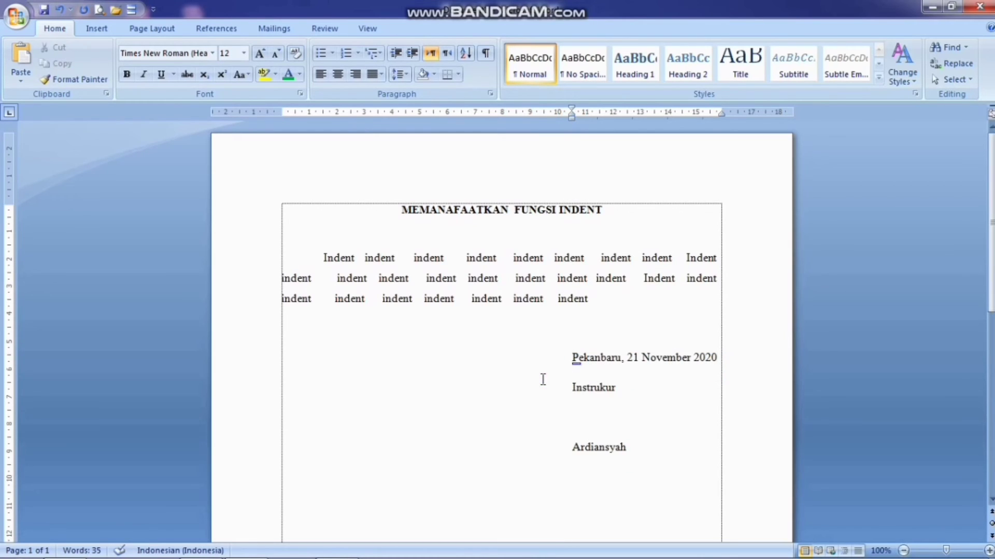